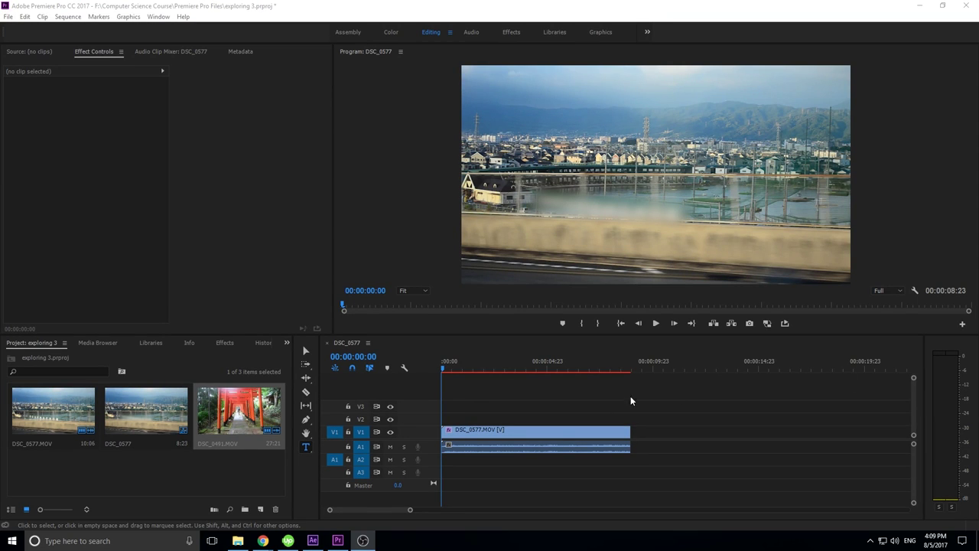
Step: Select the DSC_0577 clip on V1 and scrub through it to preview its Camera Blur
{"action": "left_click", "coordinate": [563, 434]}
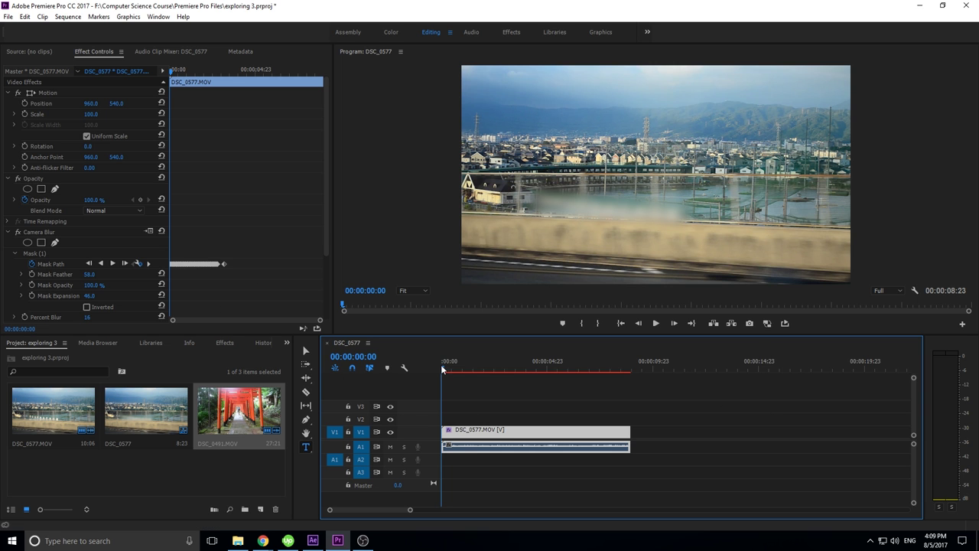
{"action": "mouse_move", "coordinate": [442, 369]}
{"action": "left_mouse_down"}
{"action": "mouse_move", "coordinate": [493, 368]}
{"action": "mouse_move", "coordinate": [458, 368]}
{"action": "left_mouse_up"}
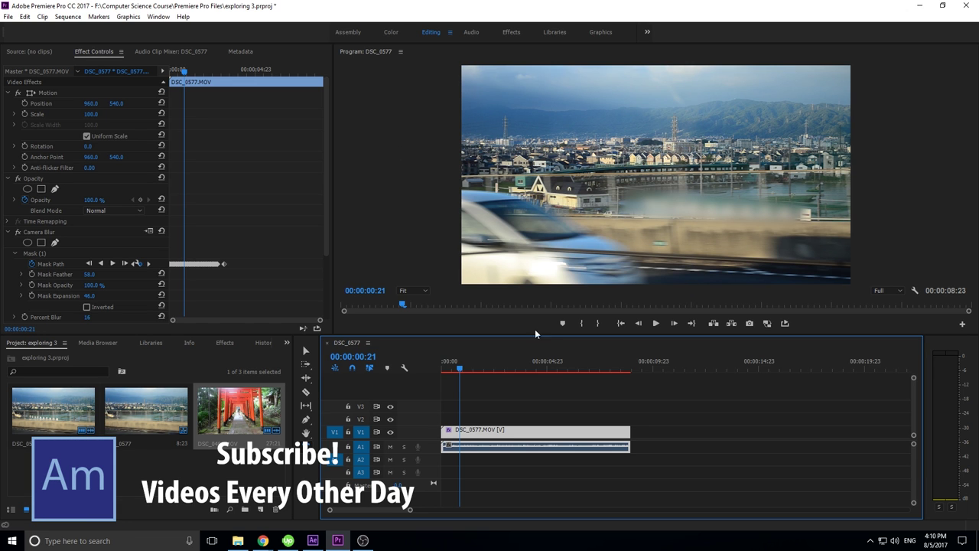
Step: Delete the Camera Blur effect from the DSC_0577 clip
{"action": "key", "text": "Home"}
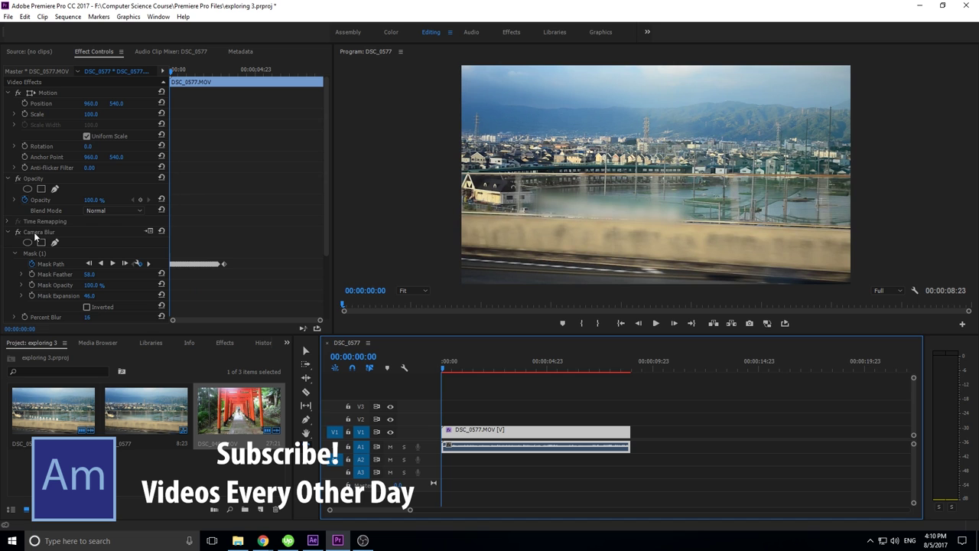
{"action": "left_click", "coordinate": [233, 264]}
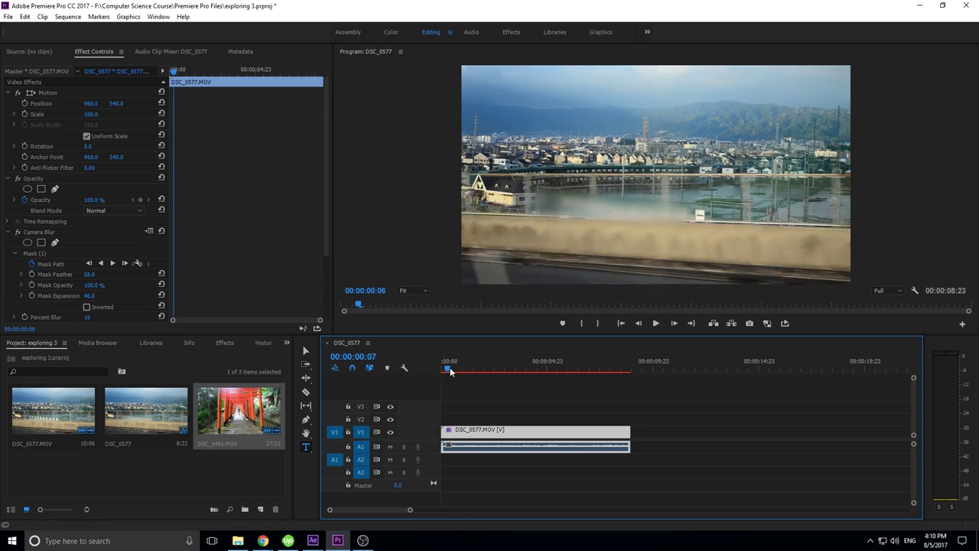
{"action": "mouse_move", "coordinate": [450, 367]}
{"action": "left_mouse_down"}
{"action": "mouse_move", "coordinate": [464, 370]}
{"action": "mouse_move", "coordinate": [443, 371]}
{"action": "left_mouse_up"}
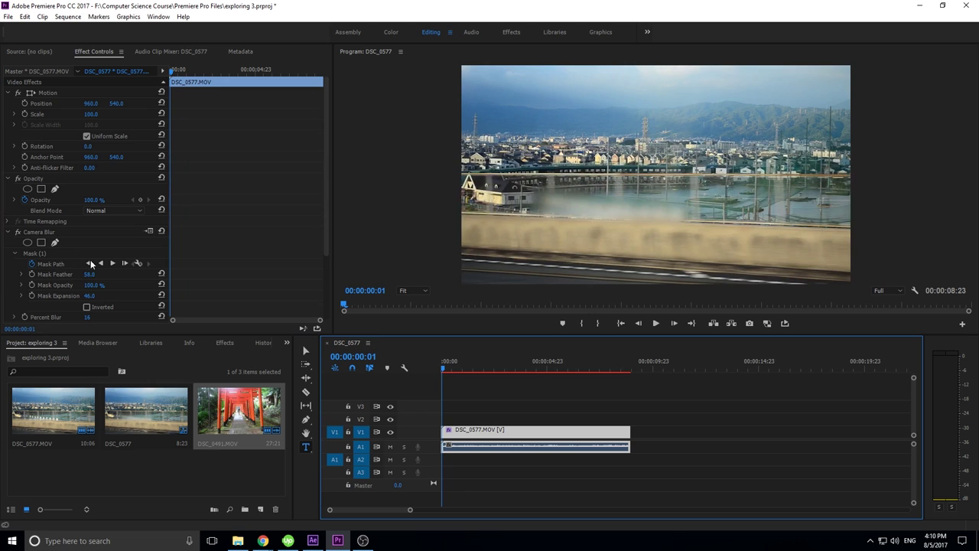
{"action": "left_click", "coordinate": [51, 235]}
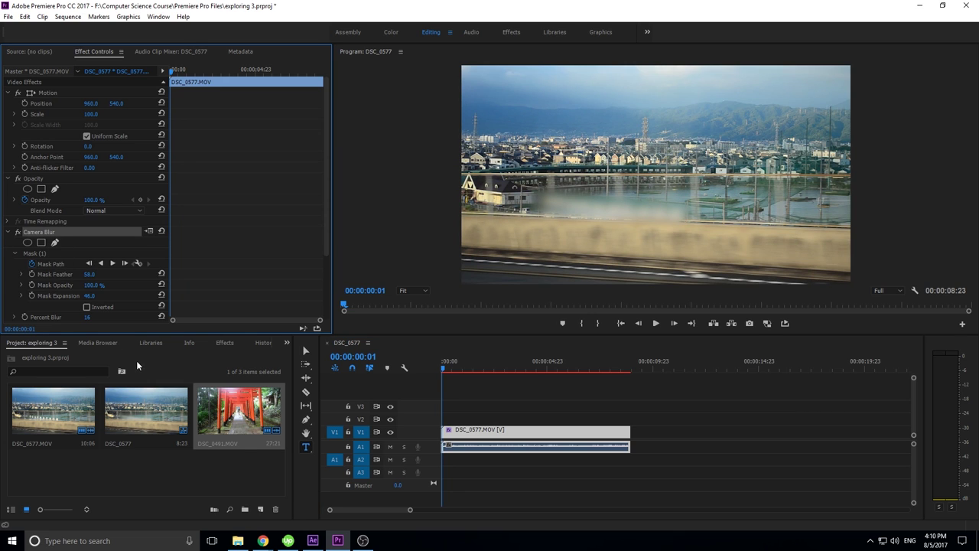
{"action": "key", "text": "Delete"}
Step: Apply Directional Blur from the Effects panel to the DSC_0577 clip and test its Blur Length
{"action": "left_click", "coordinate": [221, 341]}
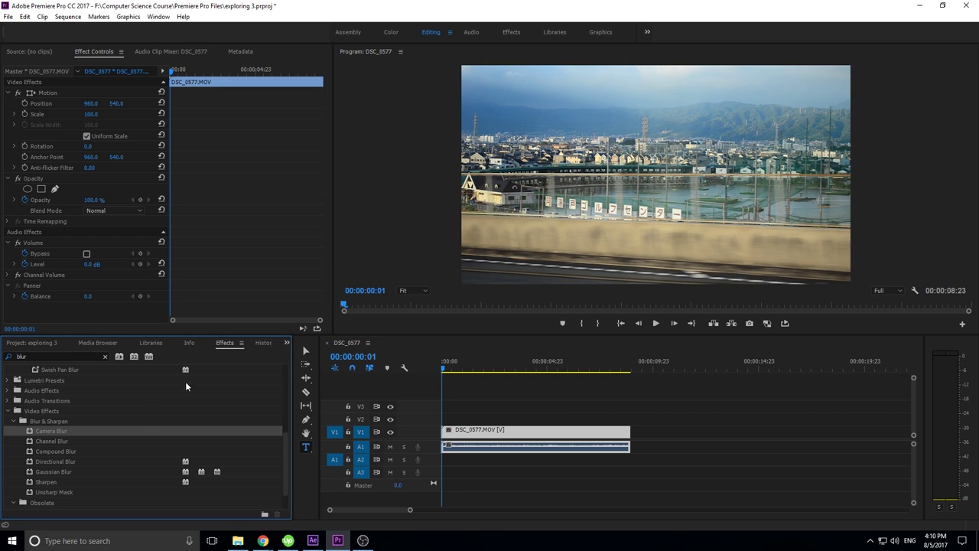
{"action": "scroll", "coordinate": [97, 430], "scroll_direction": "down", "scroll_amount": 1}
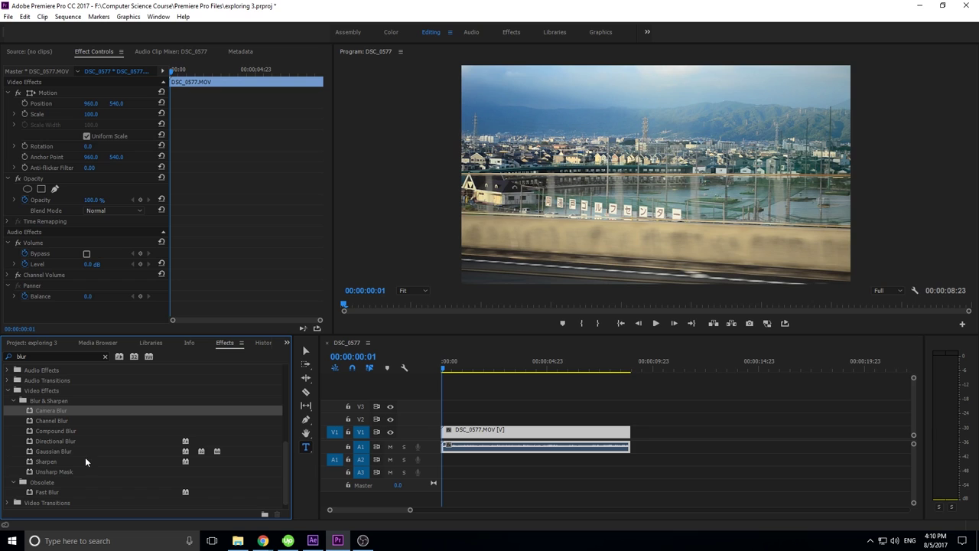
{"action": "left_click", "coordinate": [63, 441]}
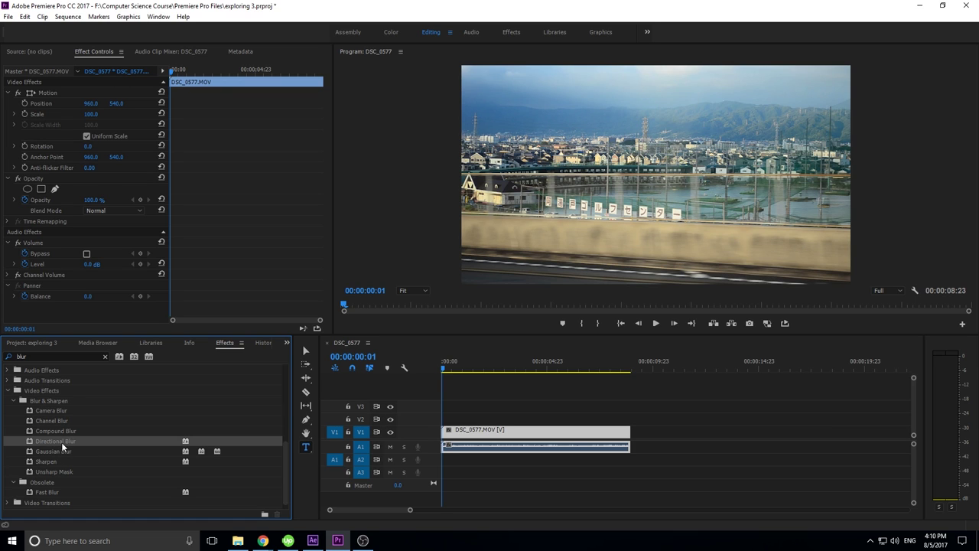
{"action": "left_click_drag", "start_coordinate": [86, 441], "coordinate": [482, 431]}
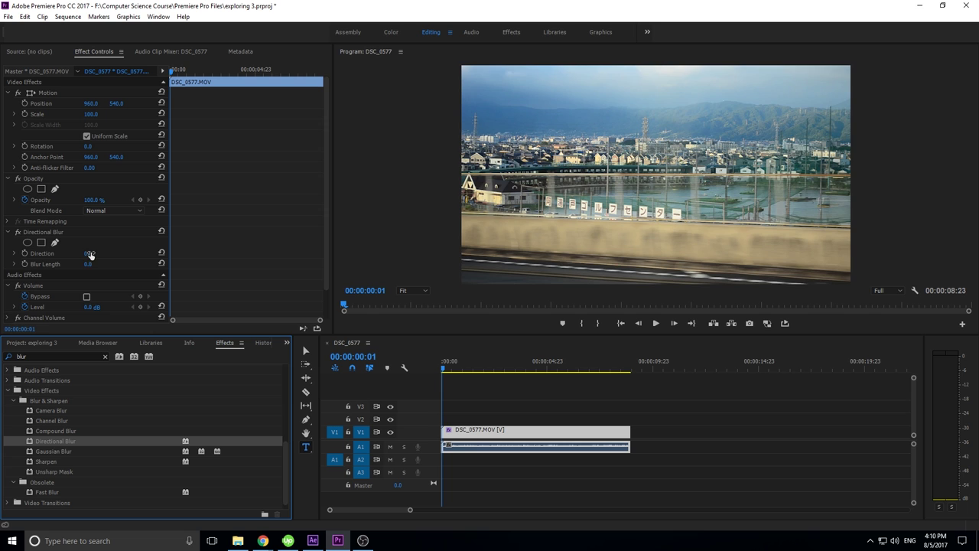
{"action": "left_click_drag", "start_coordinate": [89, 265], "coordinate": [46, 264]}
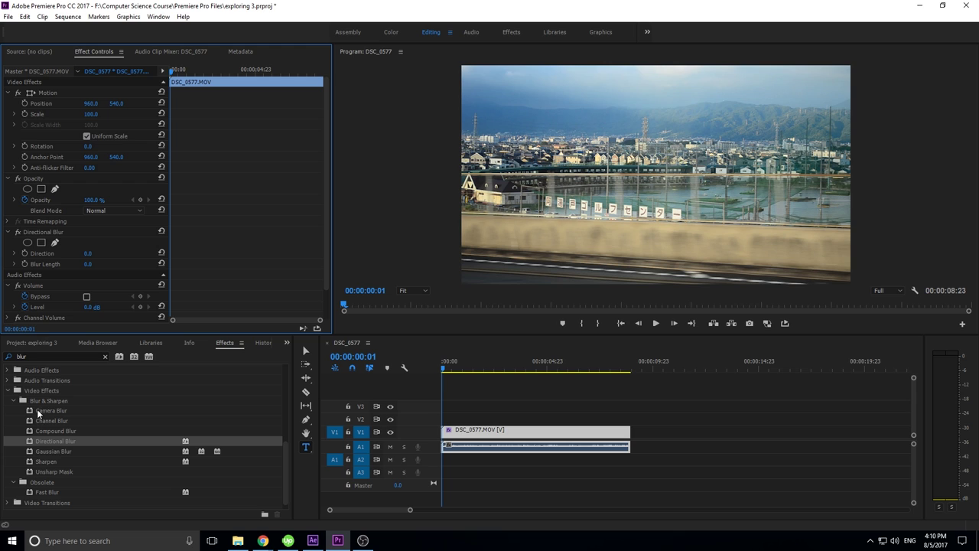
Step: Draw a Directional Blur mask around the roadside sign's text and position it over the sign
{"action": "left_click", "coordinate": [40, 242]}
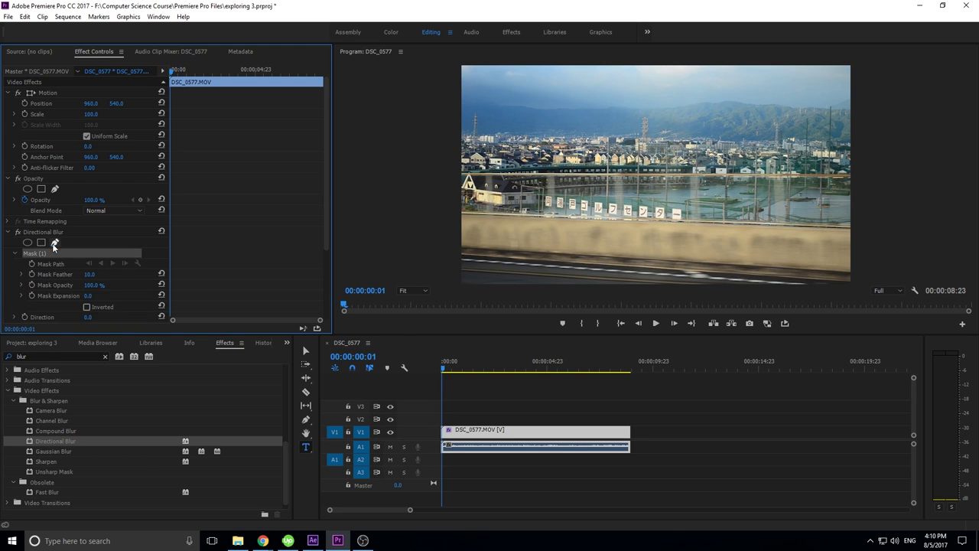
{"action": "left_click", "coordinate": [542, 208]}
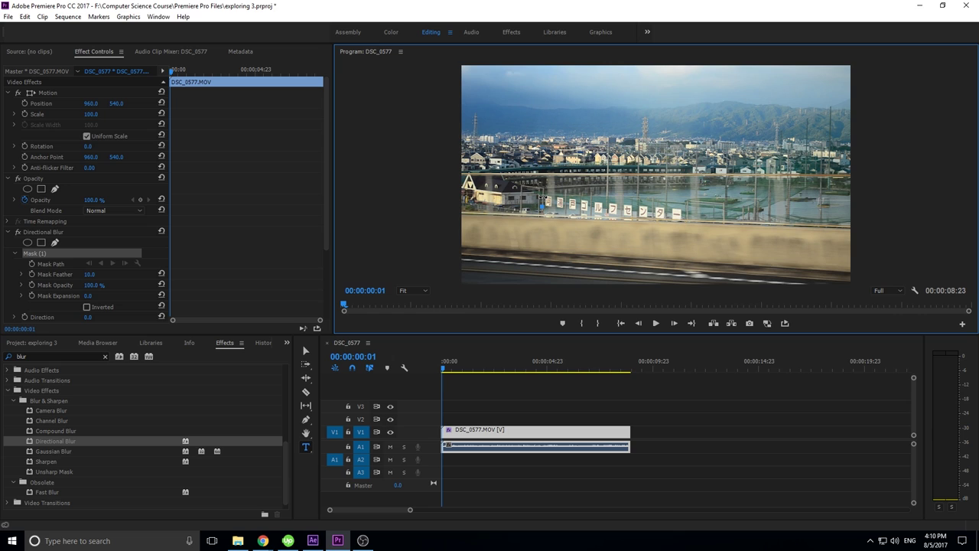
{"action": "left_click_drag", "start_coordinate": [545, 195], "coordinate": [686, 213]}
{"action": "left_click", "coordinate": [544, 212]}
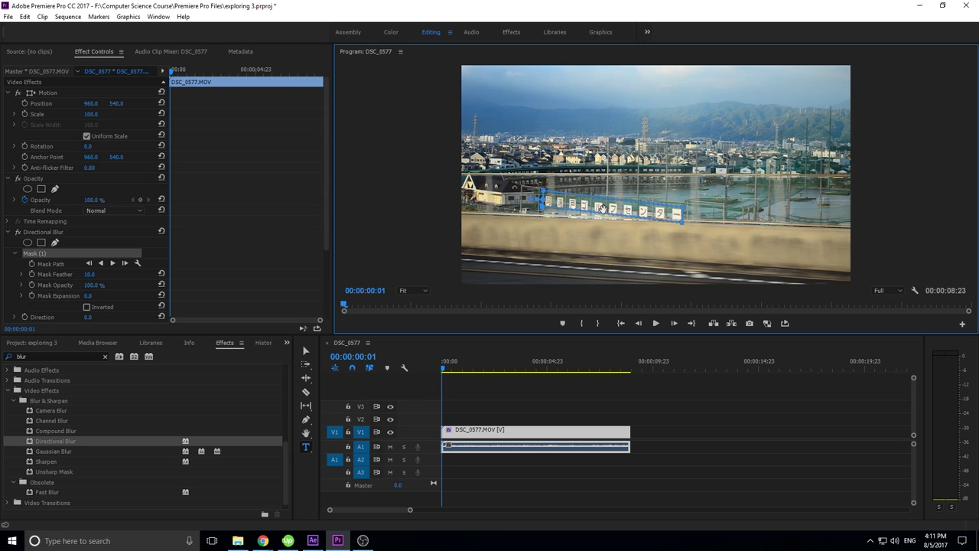
{"action": "left_click_drag", "start_coordinate": [602, 208], "coordinate": [605, 211]}
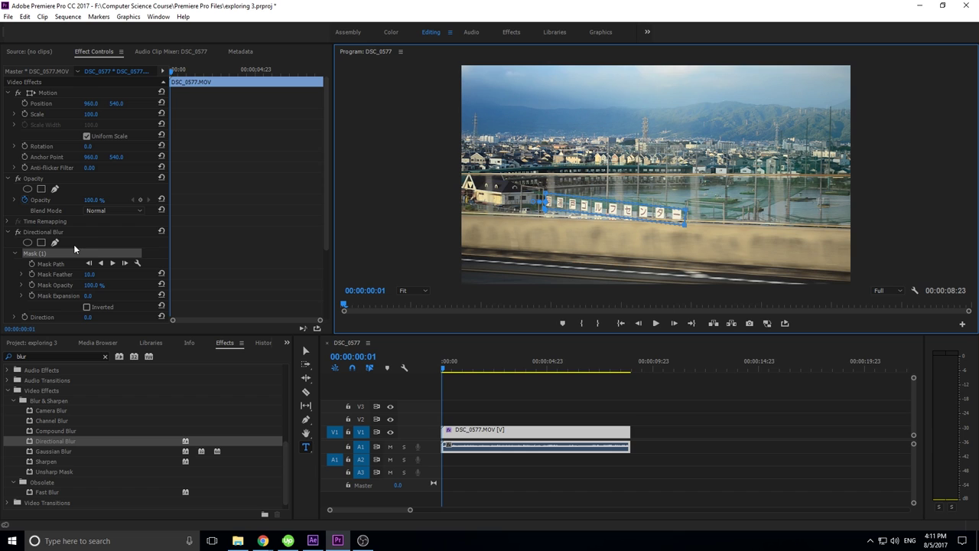
Step: Set the Directional Blur's Blur Length to 83.0 to blur the masked sign
{"action": "scroll", "coordinate": [94, 245], "scroll_direction": "down", "scroll_amount": 2}
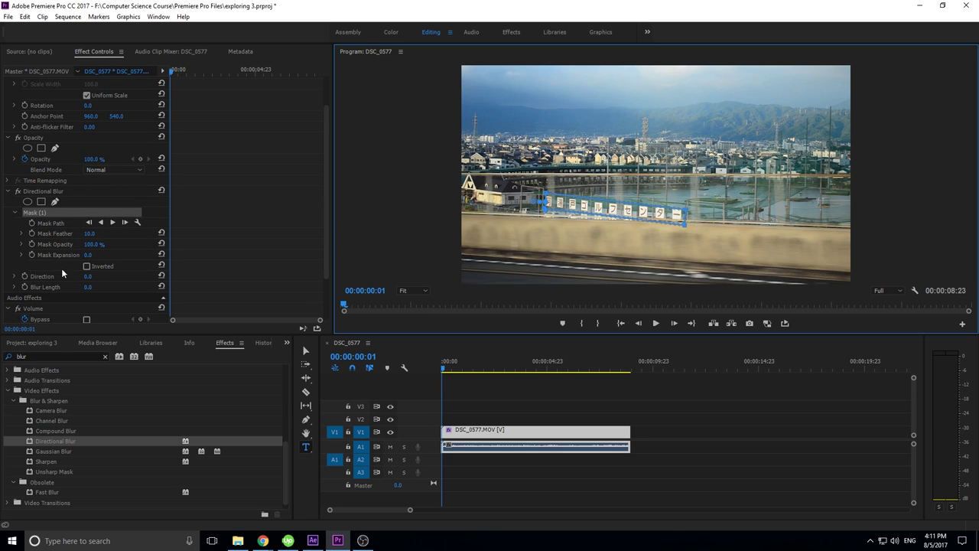
{"action": "left_click_drag", "start_coordinate": [90, 287], "coordinate": [167, 286]}
{"action": "left_click_drag", "start_coordinate": [89, 287], "coordinate": [88, 287]}
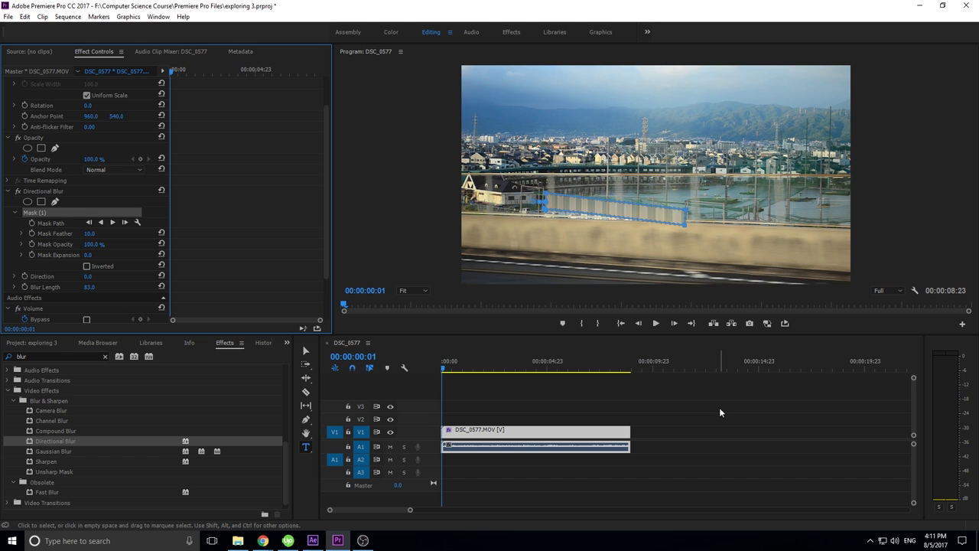
Step: Track the sign mask forward to 00:00:01:00, then scrub back to review it
{"action": "left_click_drag", "start_coordinate": [448, 368], "coordinate": [425, 378]}
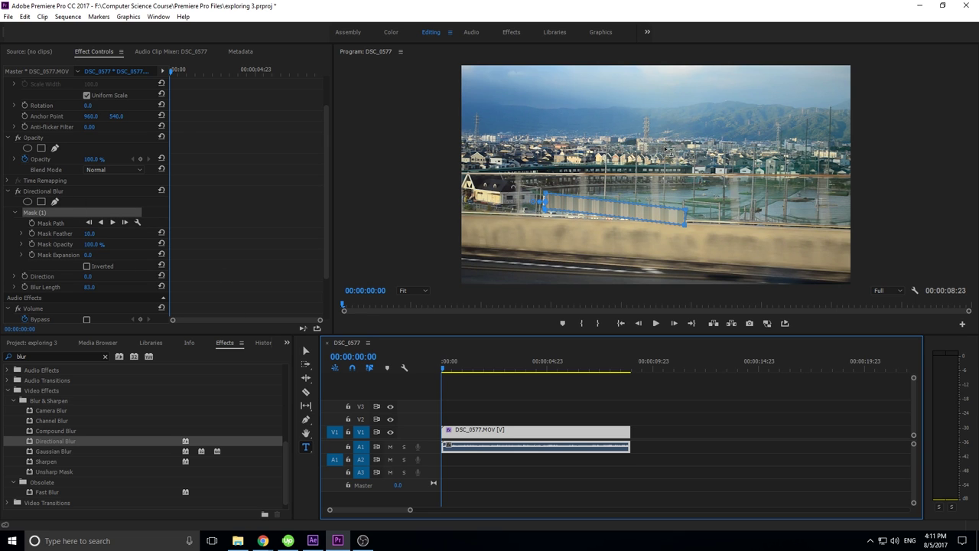
{"action": "left_click", "coordinate": [113, 223]}
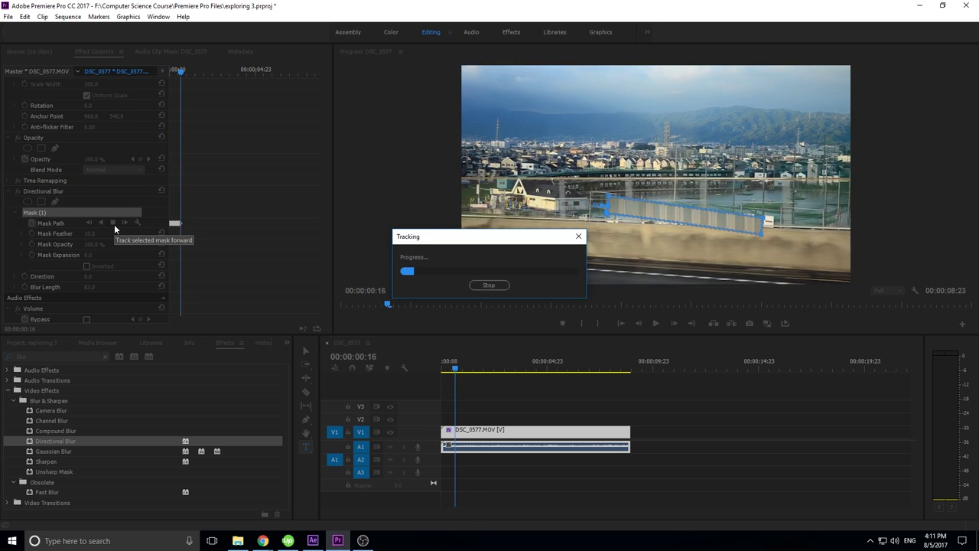
{"action": "left_click", "coordinate": [503, 283]}
{"action": "left_click_drag", "start_coordinate": [462, 368], "coordinate": [453, 369]}
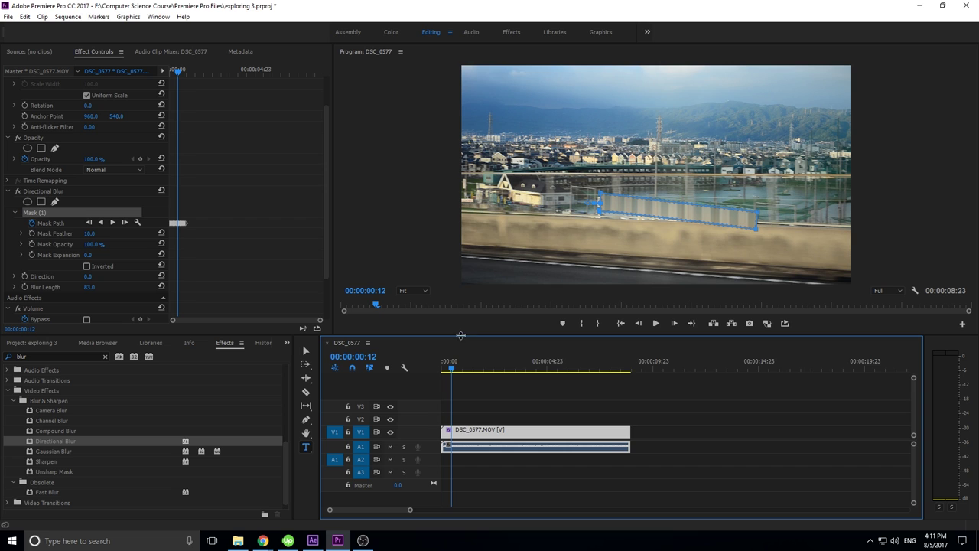
Step: Step forward a frame and realign the mask's position and left corner over the sign
{"action": "left_click", "coordinate": [675, 323]}
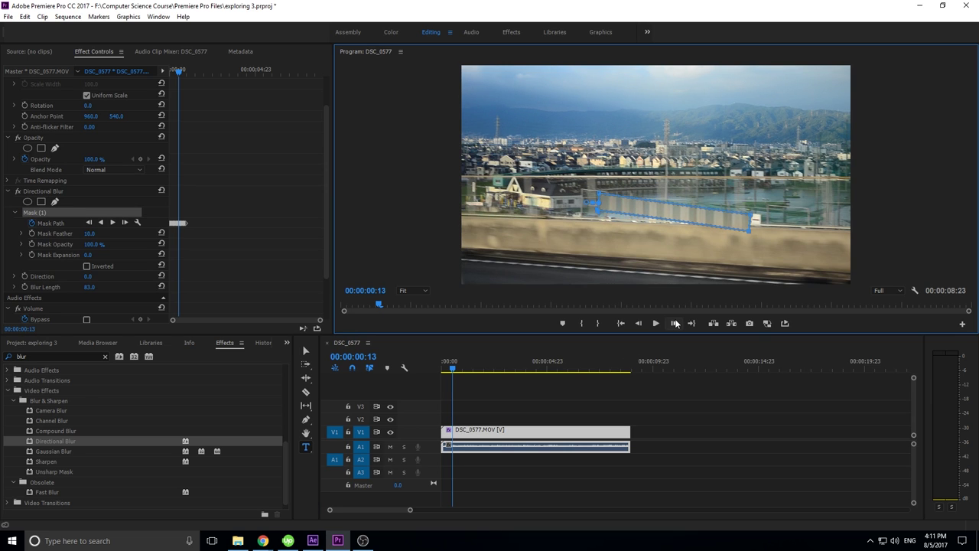
{"action": "left_click_drag", "start_coordinate": [710, 217], "coordinate": [724, 218]}
{"action": "left_click_drag", "start_coordinate": [608, 192], "coordinate": [608, 201]}
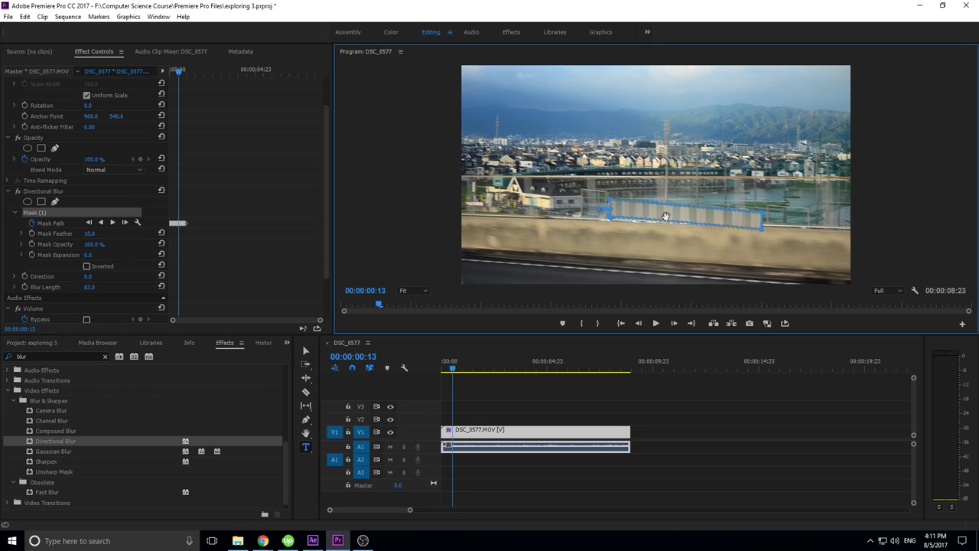
{"action": "left_click", "coordinate": [126, 223]}
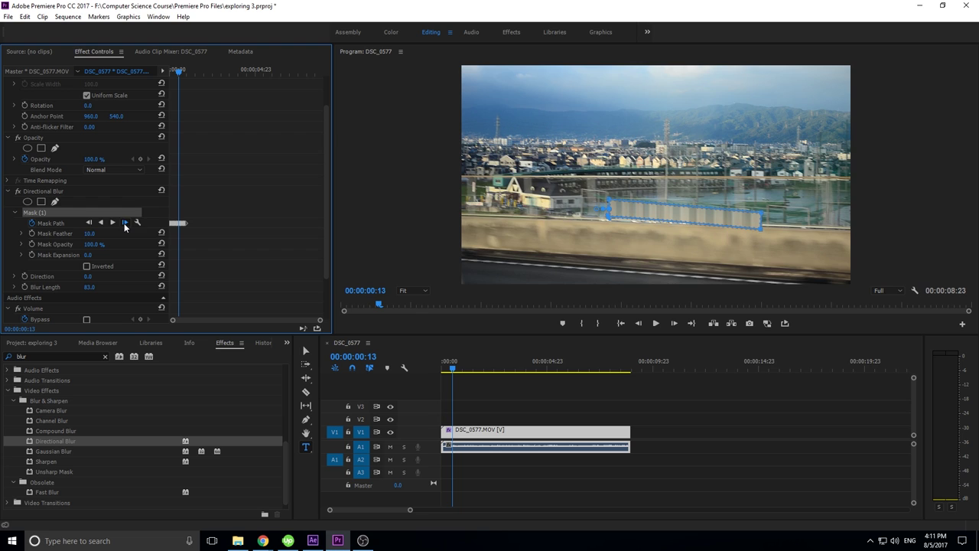
{"action": "left_click", "coordinate": [725, 221]}
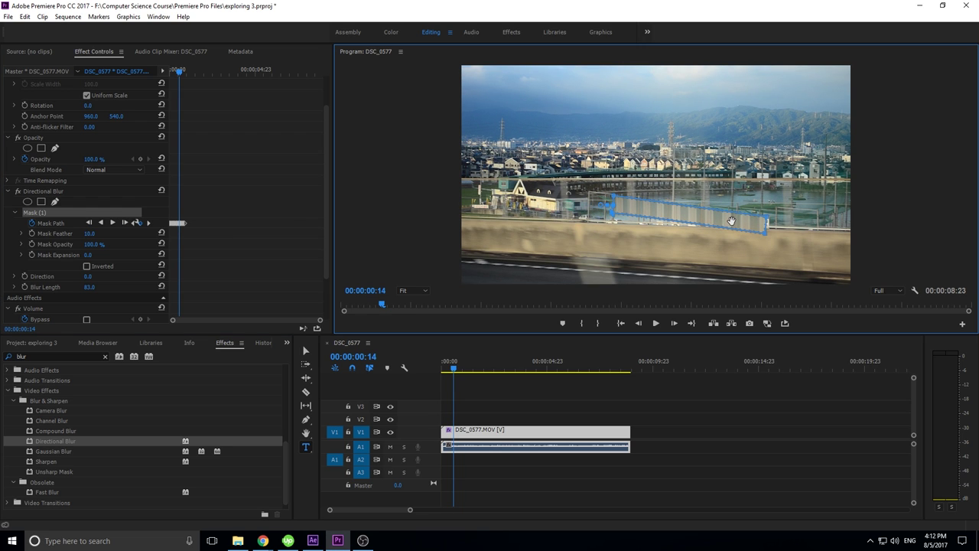
{"action": "left_click_drag", "start_coordinate": [608, 201], "coordinate": [604, 189]}
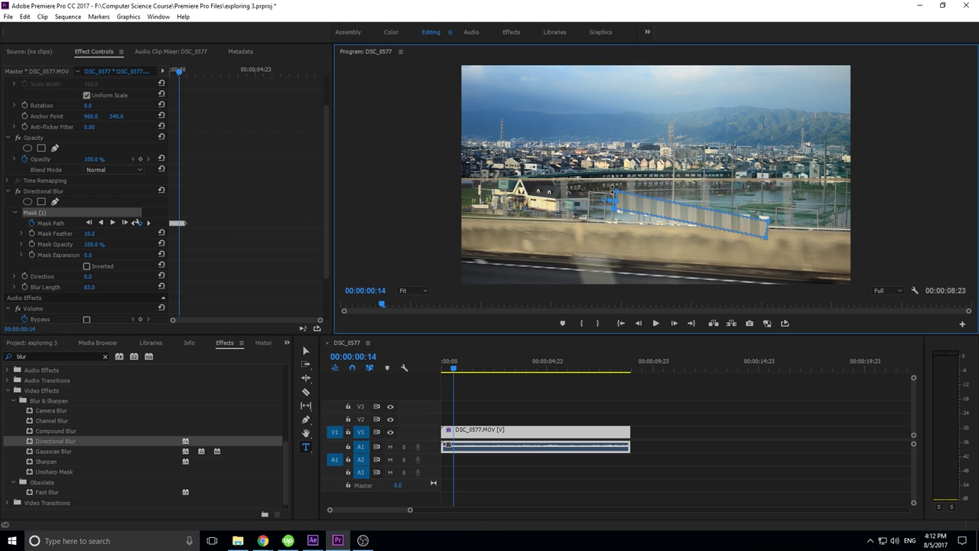
{"action": "key", "text": "ctrl+z"}
{"action": "key", "text": "ctrl+z"}
{"action": "key", "text": "ctrl+z"}
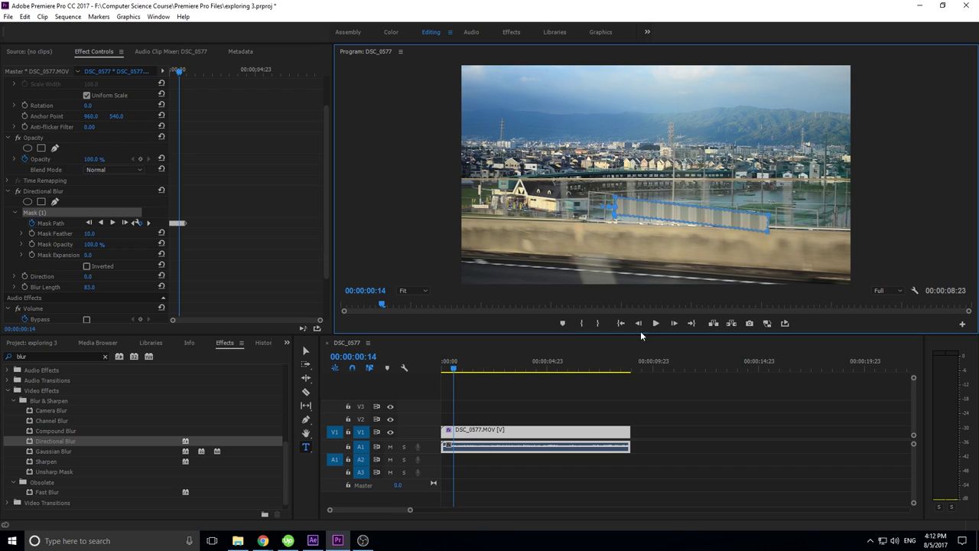
Step: Track the mask forward to 00:00:01:01 and shift it right back onto the sign
{"action": "left_click", "coordinate": [113, 221]}
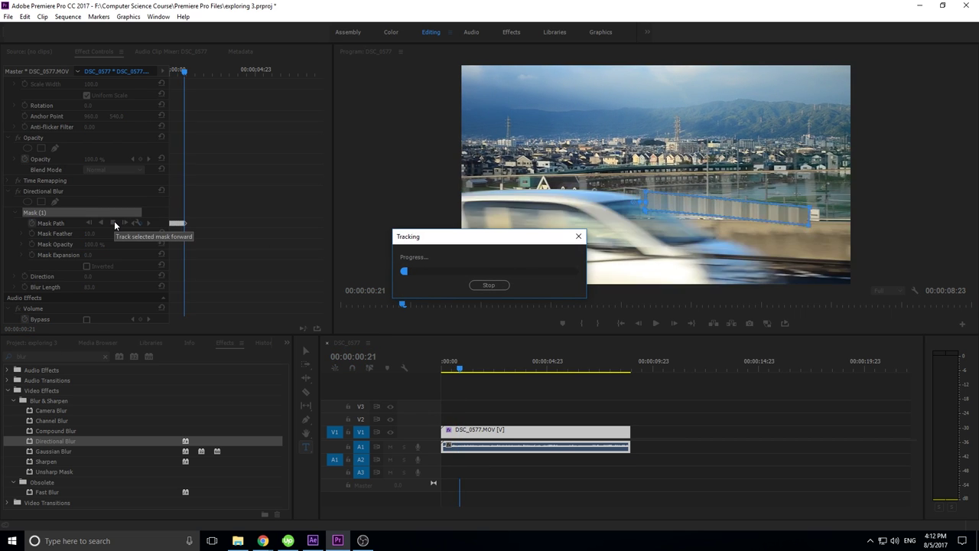
{"action": "left_click", "coordinate": [488, 284]}
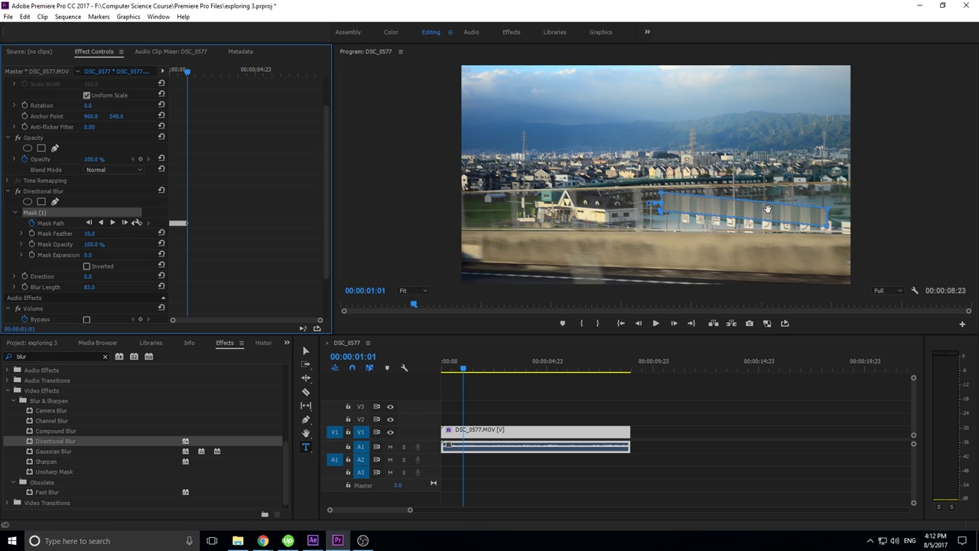
{"action": "left_click", "coordinate": [772, 218]}
{"action": "left_click_drag", "start_coordinate": [772, 219], "coordinate": [789, 220]}
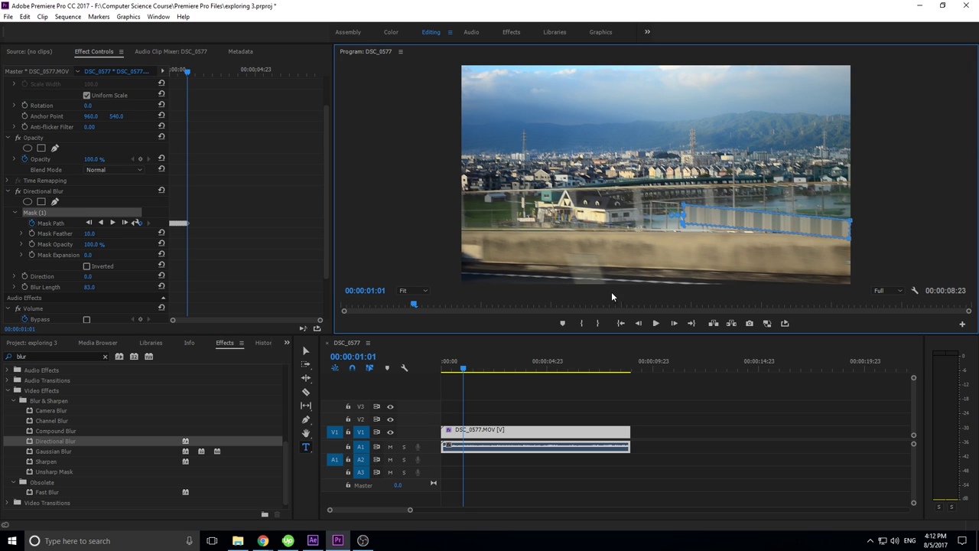
Step: Track further to about 00:00:02:23, realign the mask, then rewind and deselect the clip
{"action": "left_click", "coordinate": [116, 223]}
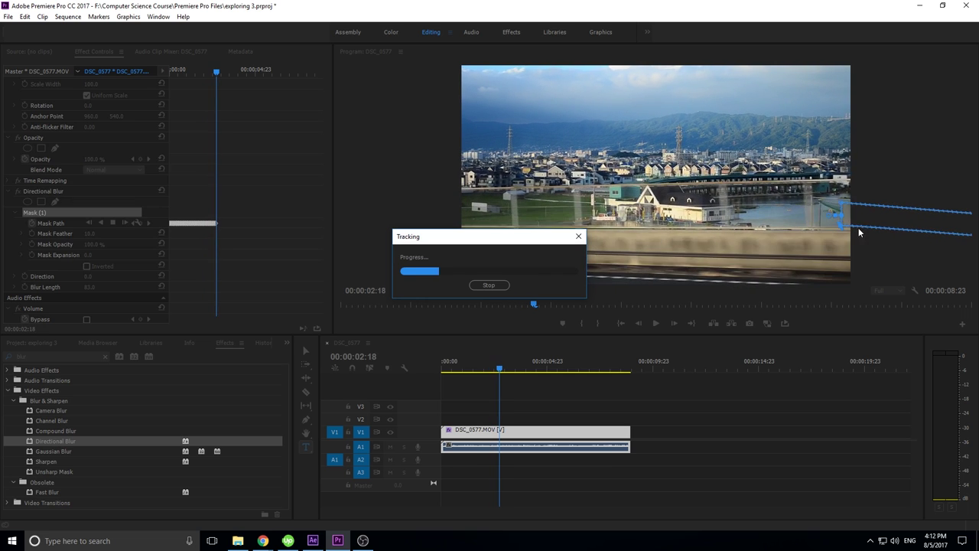
{"action": "left_click", "coordinate": [494, 286]}
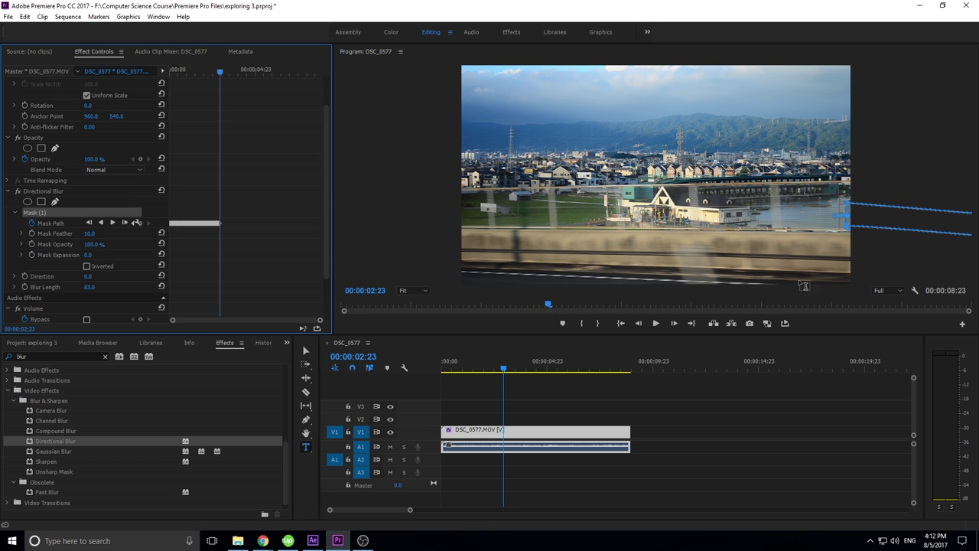
{"action": "left_click", "coordinate": [879, 212]}
{"action": "left_click_drag", "start_coordinate": [878, 212], "coordinate": [891, 213]}
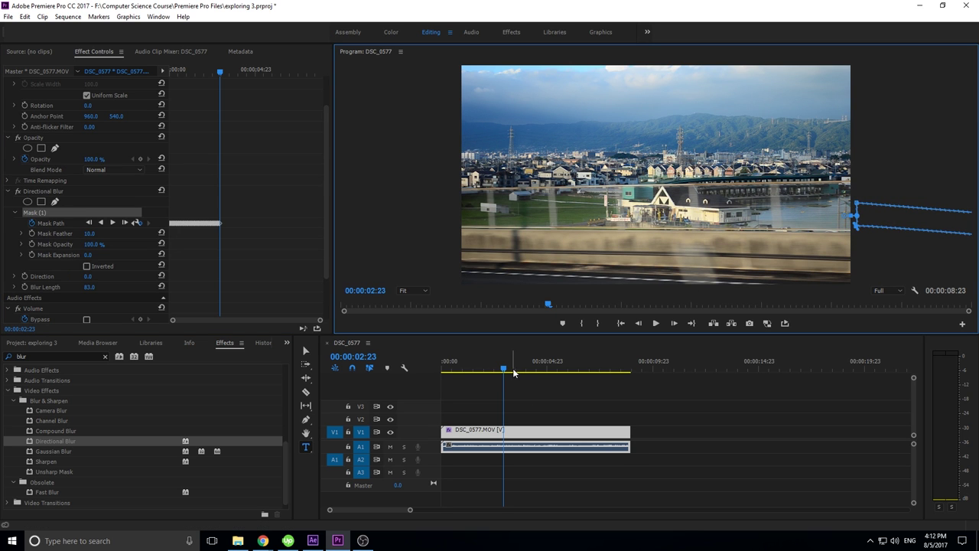
{"action": "left_click_drag", "start_coordinate": [505, 369], "coordinate": [390, 357]}
{"action": "left_click", "coordinate": [719, 383]}
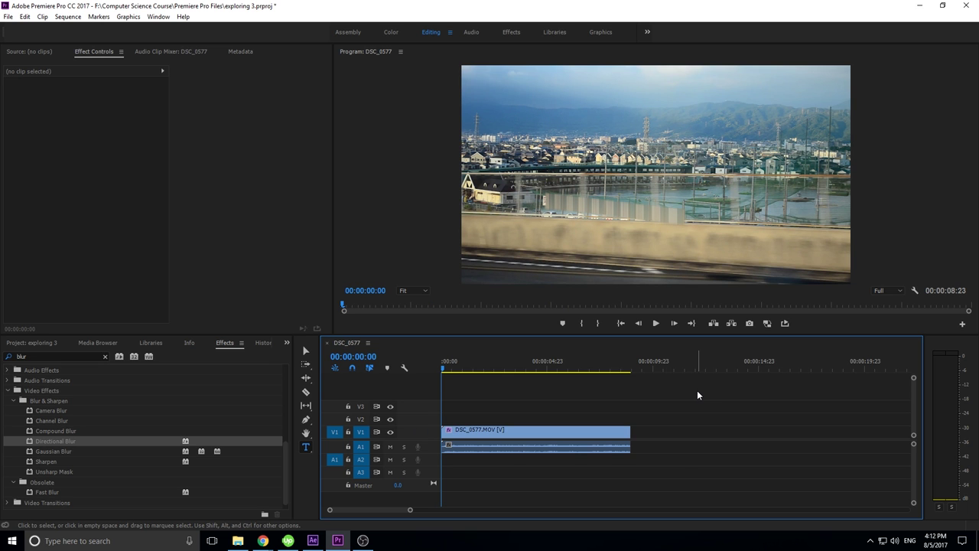
Step: Play back the tracked blur, rewind, and reselect DSC_0577 to show its effects
{"action": "key", "text": "space"}
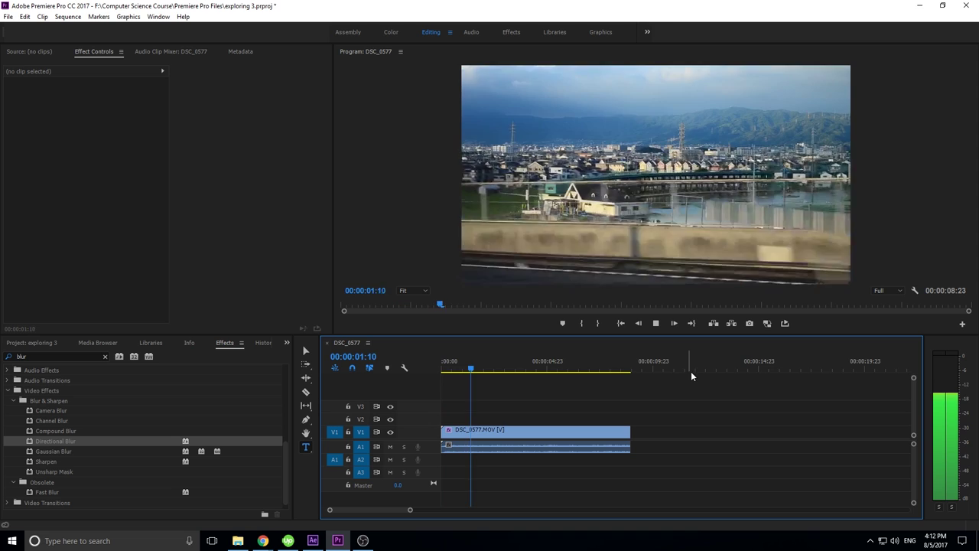
{"action": "key", "text": "space"}
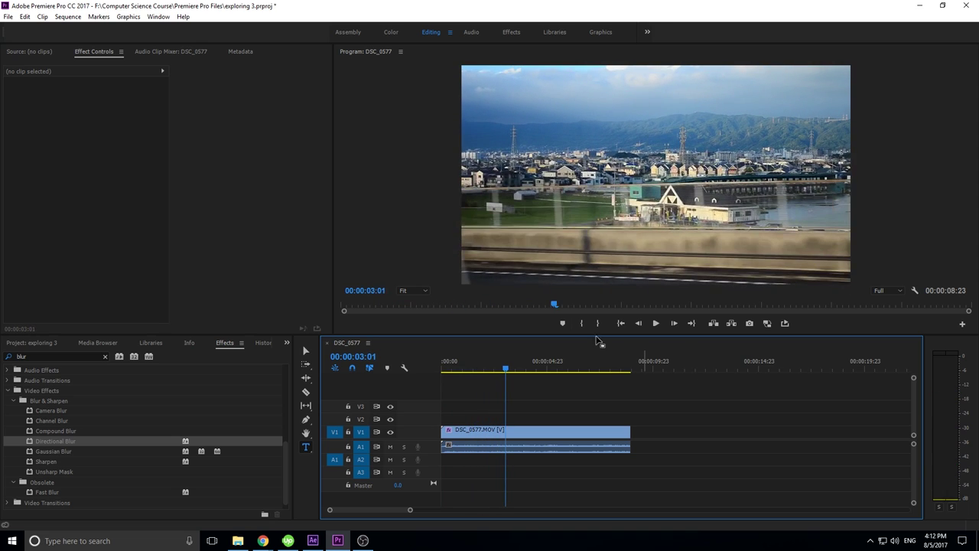
{"action": "left_click_drag", "start_coordinate": [505, 361], "coordinate": [454, 357]}
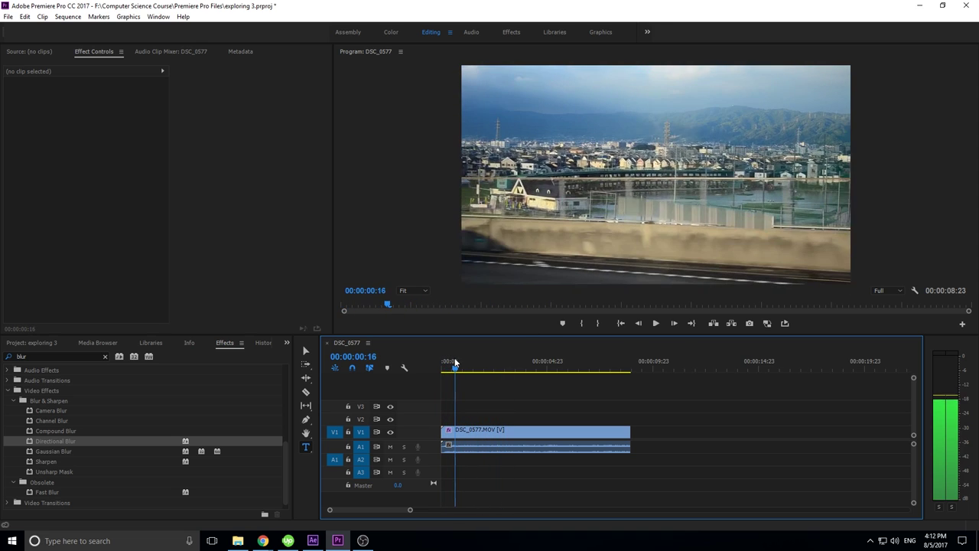
{"action": "left_click", "coordinate": [507, 432]}
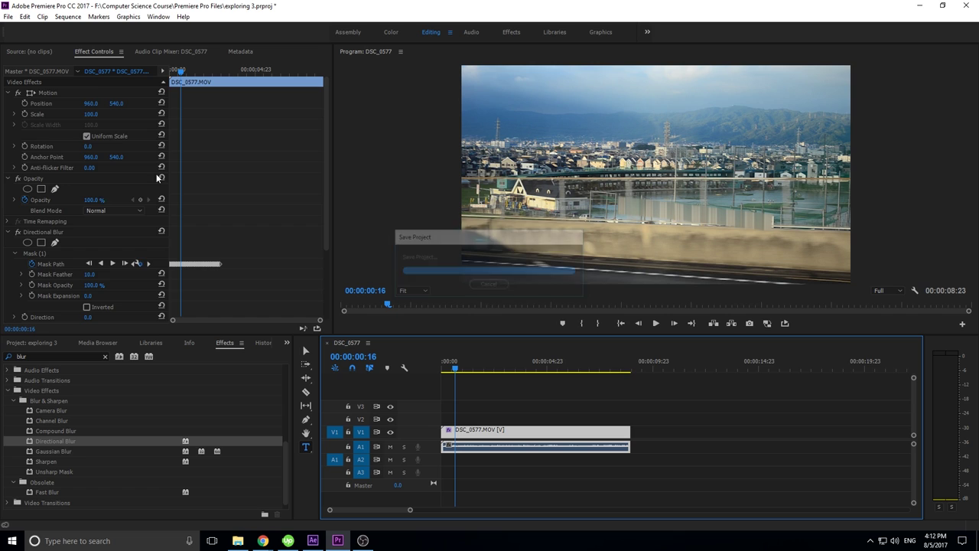
Step: Set Direction 71°, Blur Length 100, Mask Feather 66 and Mask Expansion 17
{"action": "scroll", "coordinate": [91, 290], "scroll_direction": "down", "scroll_amount": 1}
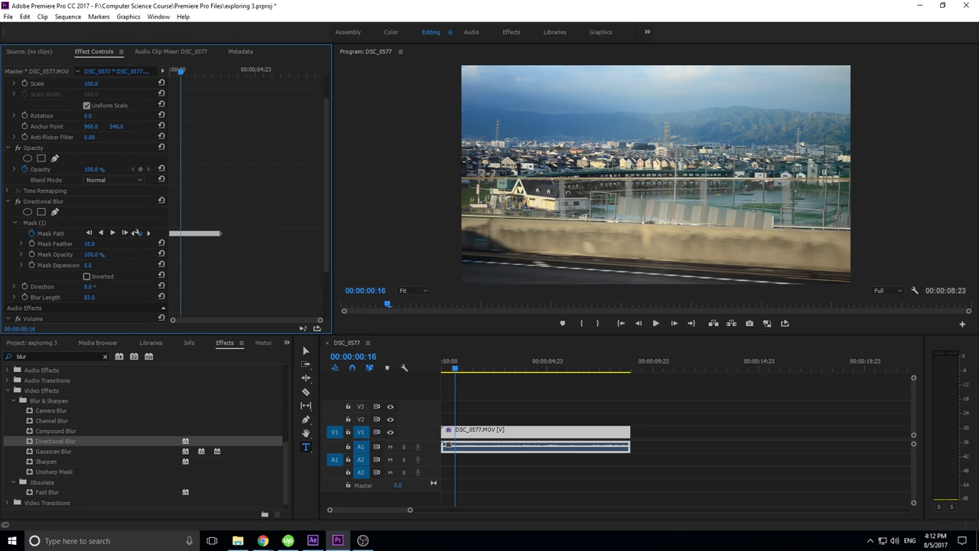
{"action": "mouse_move", "coordinate": [90, 286]}
{"action": "left_mouse_down"}
{"action": "mouse_move", "coordinate": [122, 287]}
{"action": "mouse_move", "coordinate": [74, 295]}
{"action": "mouse_move", "coordinate": [102, 274]}
{"action": "mouse_move", "coordinate": [103, 243]}
{"action": "mouse_move", "coordinate": [115, 243]}
{"action": "mouse_move", "coordinate": [72, 243]}
{"action": "mouse_move", "coordinate": [84, 265]}
{"action": "mouse_move", "coordinate": [66, 265]}
{"action": "mouse_move", "coordinate": [96, 265]}
{"action": "mouse_move", "coordinate": [94, 243]}
{"action": "left_mouse_up"}
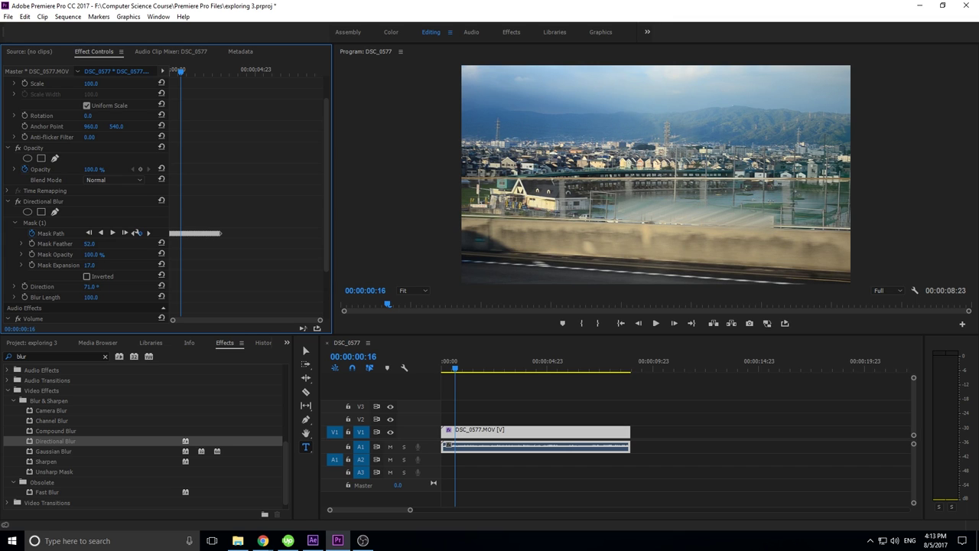
{"action": "left_click_drag", "start_coordinate": [95, 243], "coordinate": [99, 243]}
Step: Play the sequence to check the adjusted blur on the sign
{"action": "left_click", "coordinate": [489, 379]}
{"action": "key", "text": "space"}
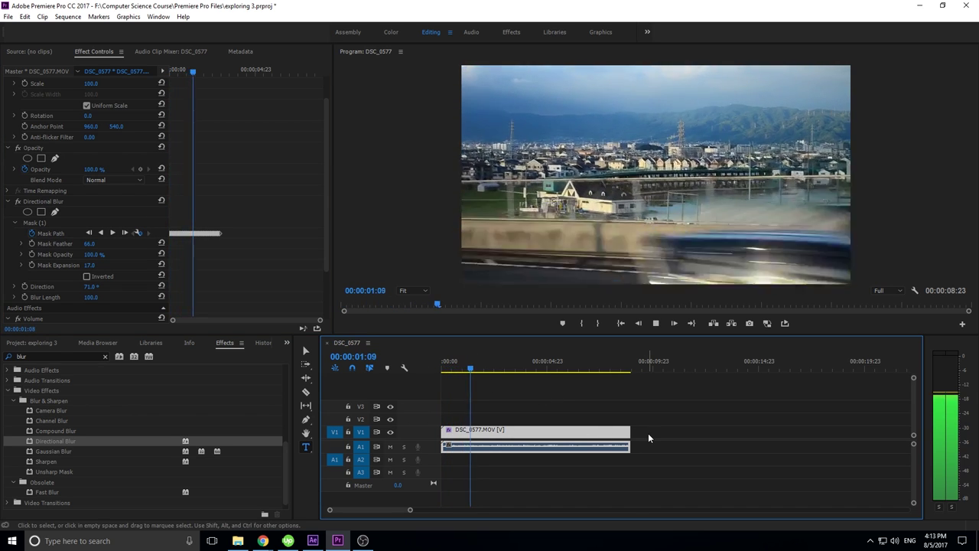
{"action": "key", "text": "space"}
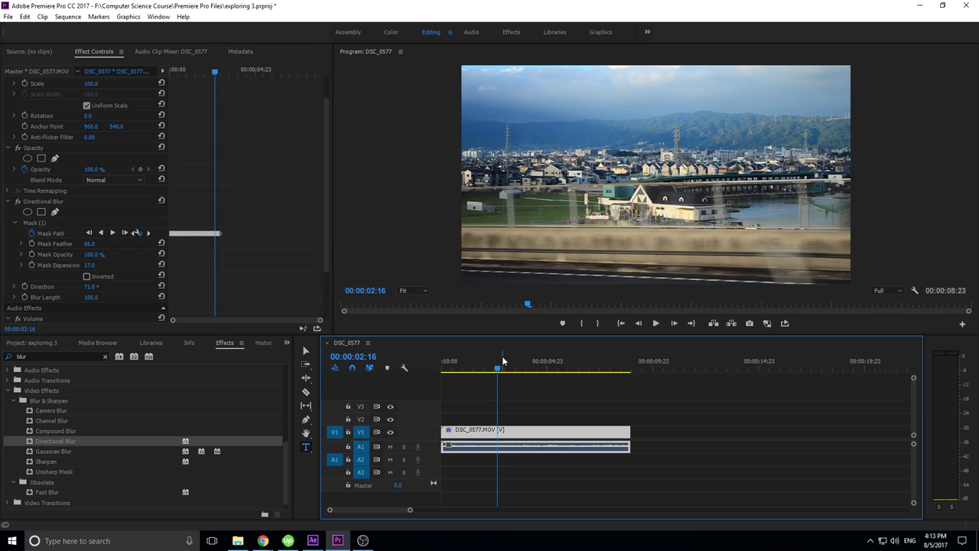
Step: Move the playhead to 00:00:00:23 and open the mask's tracking method options for Position & Rotation
{"action": "left_click_drag", "start_coordinate": [502, 359], "coordinate": [466, 360]}
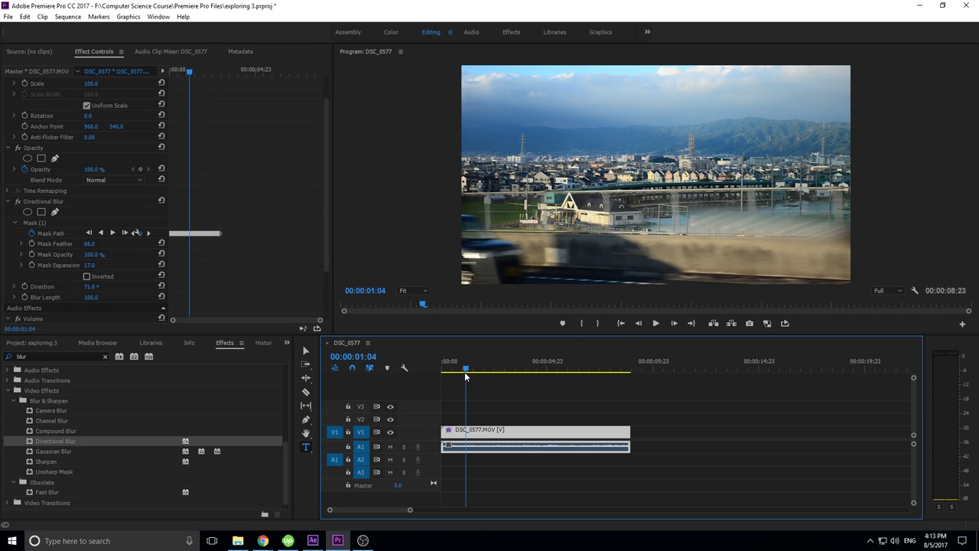
{"action": "left_click_drag", "start_coordinate": [466, 375], "coordinate": [460, 375]}
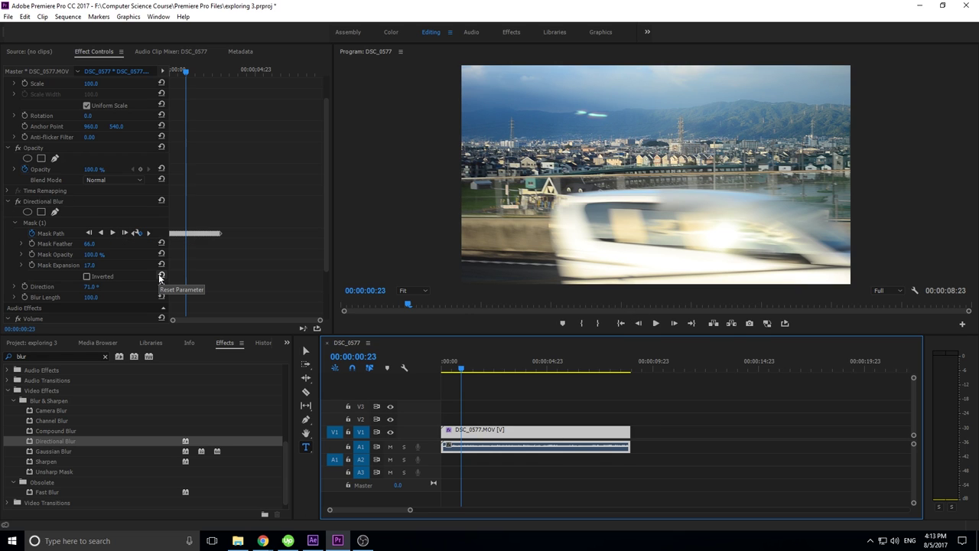
{"action": "left_click", "coordinate": [141, 231]}
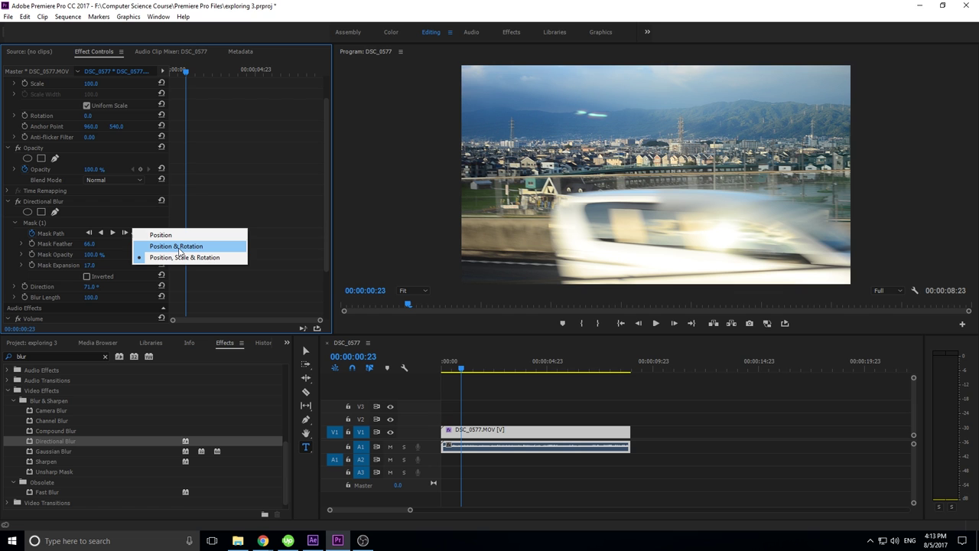
{"action": "left_click", "coordinate": [181, 246]}
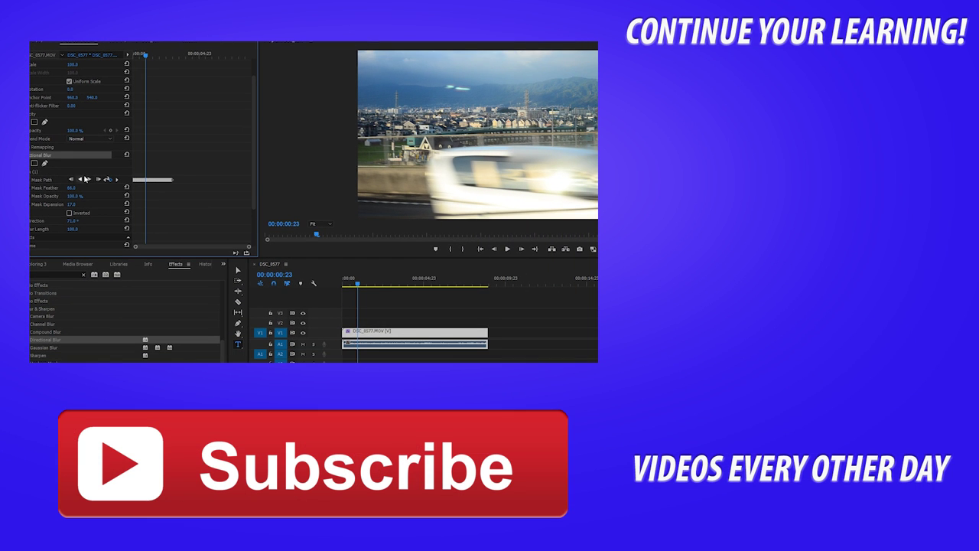